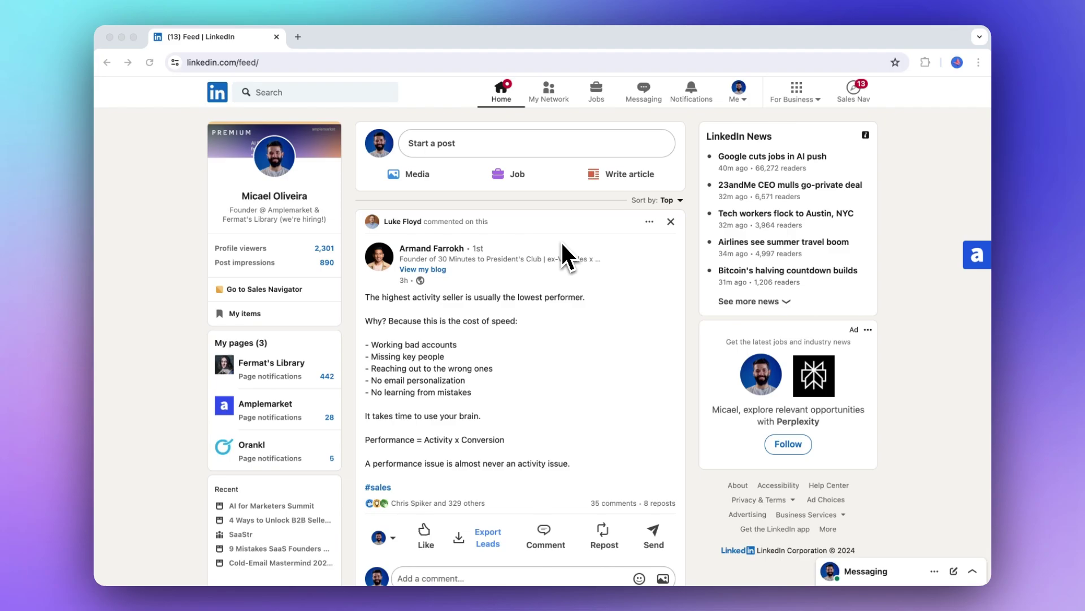
pyautogui.scroll(-3, 560, 242)
pyautogui.scroll(-3, 560, 241)
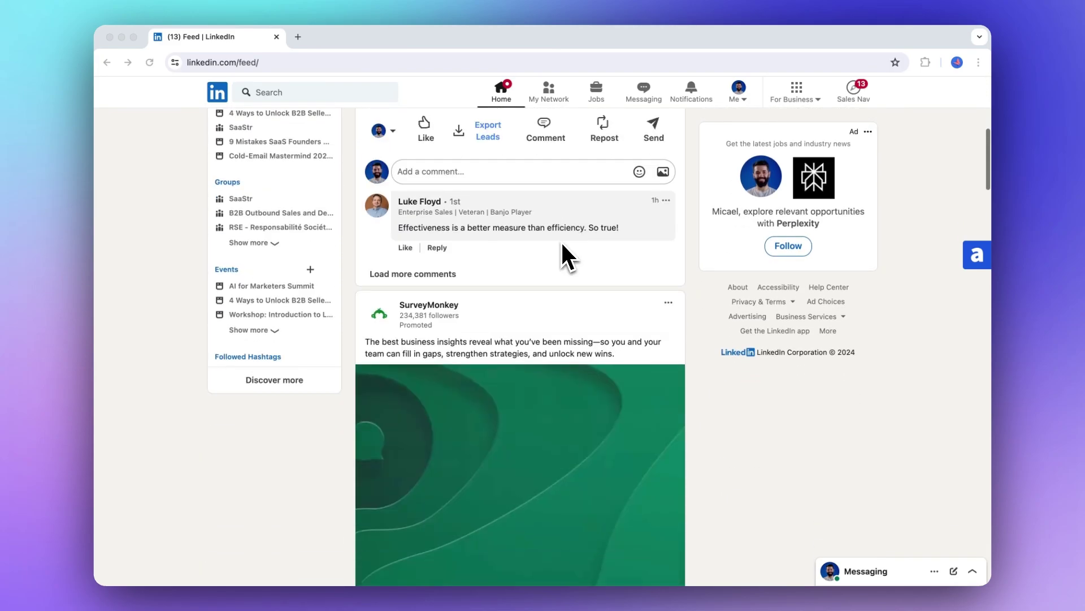
pyautogui.scroll(-2, 561, 242)
pyautogui.scroll(-2, 562, 242)
pyautogui.scroll(-2, 562, 242)
pyautogui.scroll(-2, 560, 241)
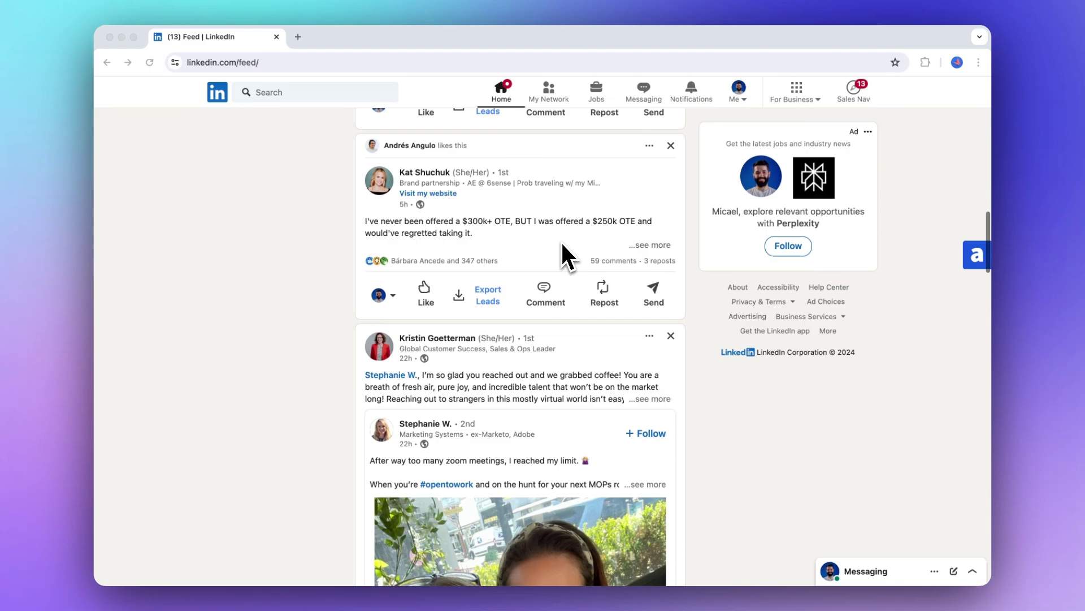
pyautogui.scroll(-1, 561, 241)
pyautogui.scroll(-1, 561, 240)
pyautogui.scroll(-2, 560, 241)
pyautogui.scroll(-2, 562, 243)
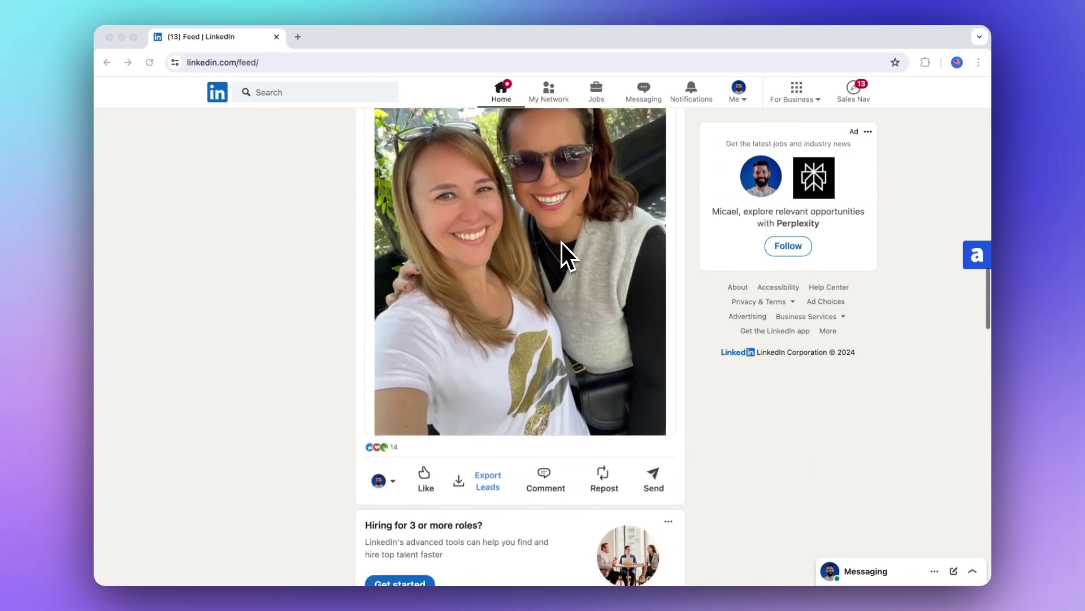
pyautogui.scroll(-1, 563, 242)
pyautogui.scroll(-3, 563, 243)
pyautogui.scroll(-1, 561, 241)
pyautogui.scroll(3, 560, 241)
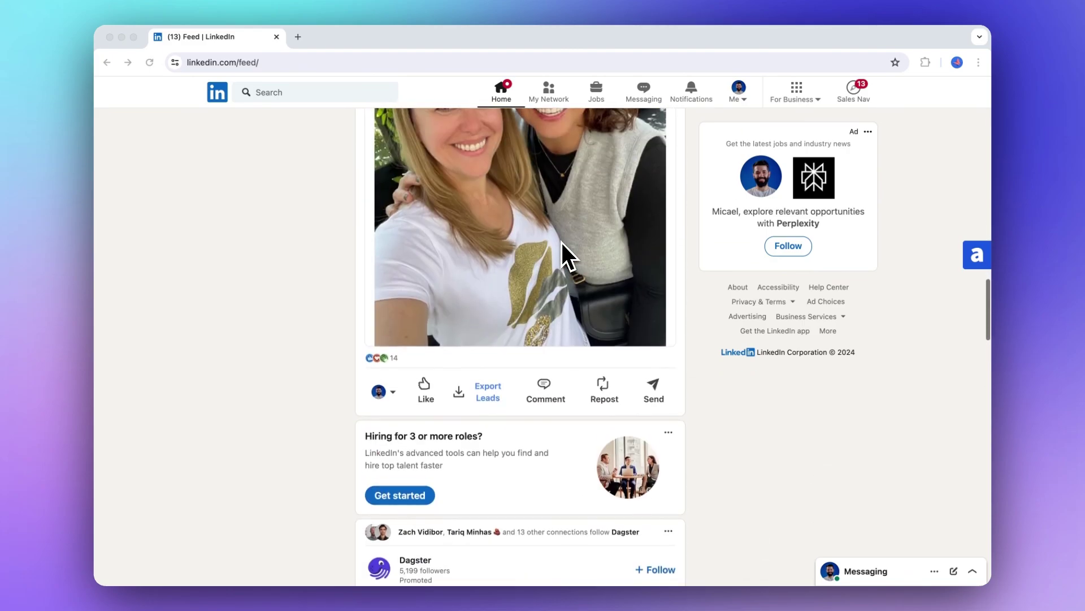
pyautogui.scroll(1, 395, 363)
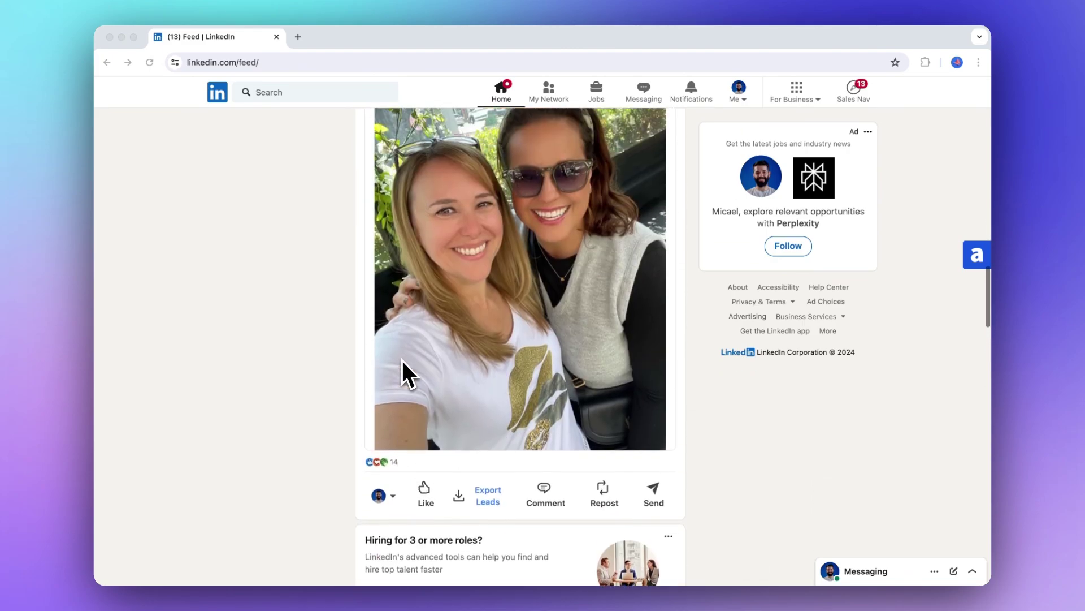
pyautogui.scroll(4, 402, 362)
pyautogui.scroll(4, 402, 365)
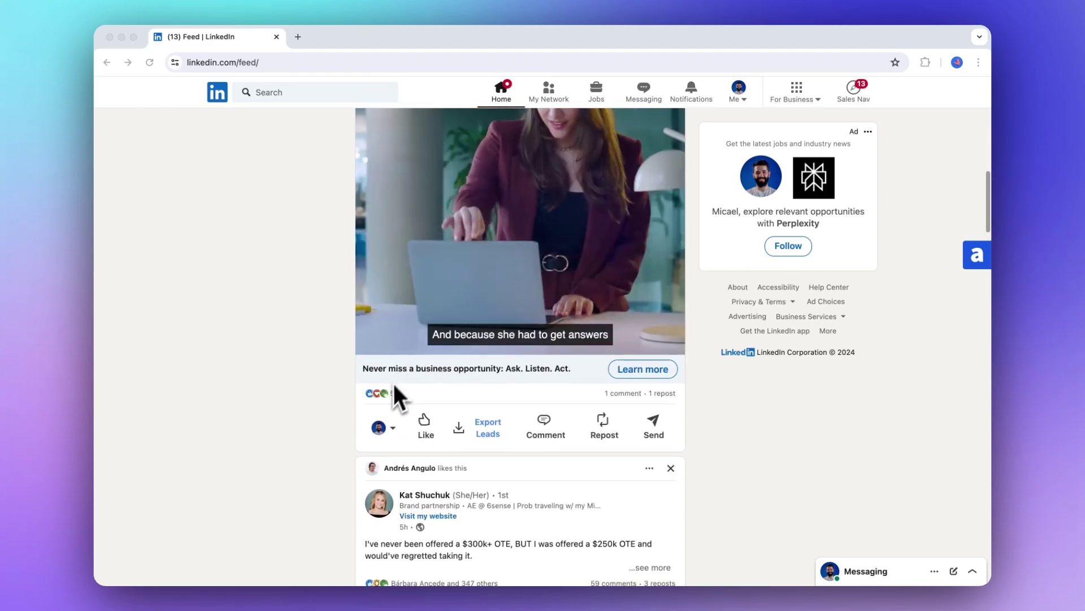
pyautogui.scroll(2, 394, 377)
pyautogui.scroll(5, 391, 369)
pyautogui.scroll(1, 391, 368)
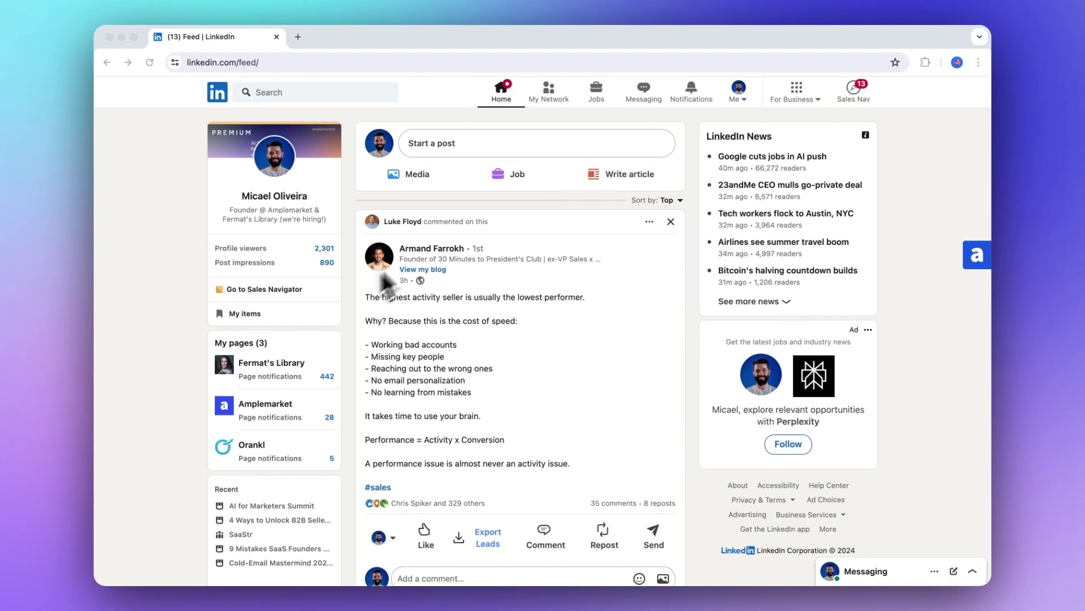
pyautogui.scroll(-1, 458, 416)
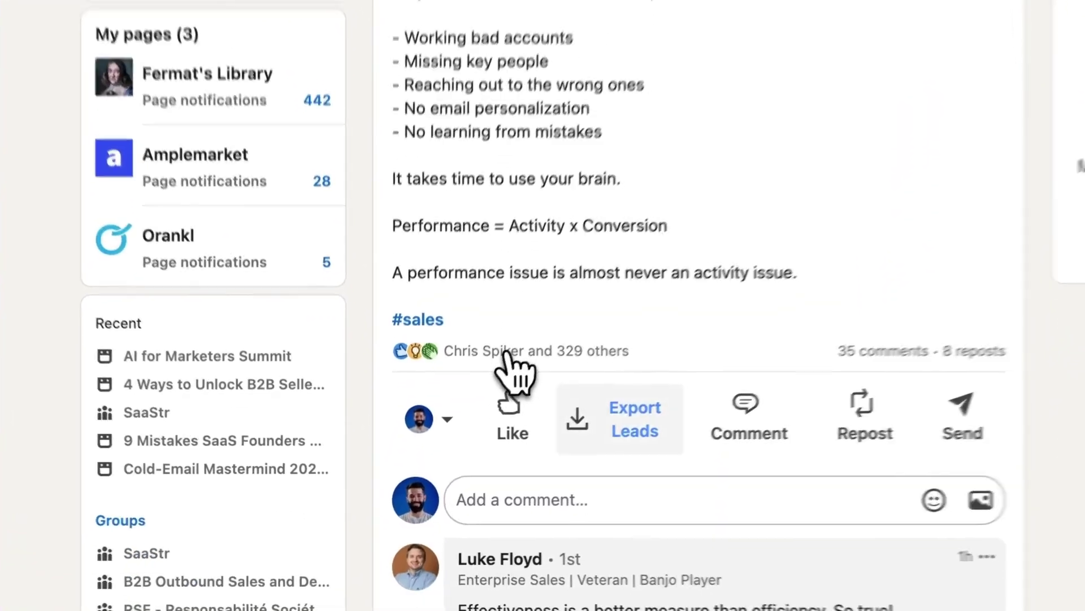
# - Review the post's reactions and check the 'sales' title keyword filter among the 111 exported leads
pyautogui.click(420, 453)
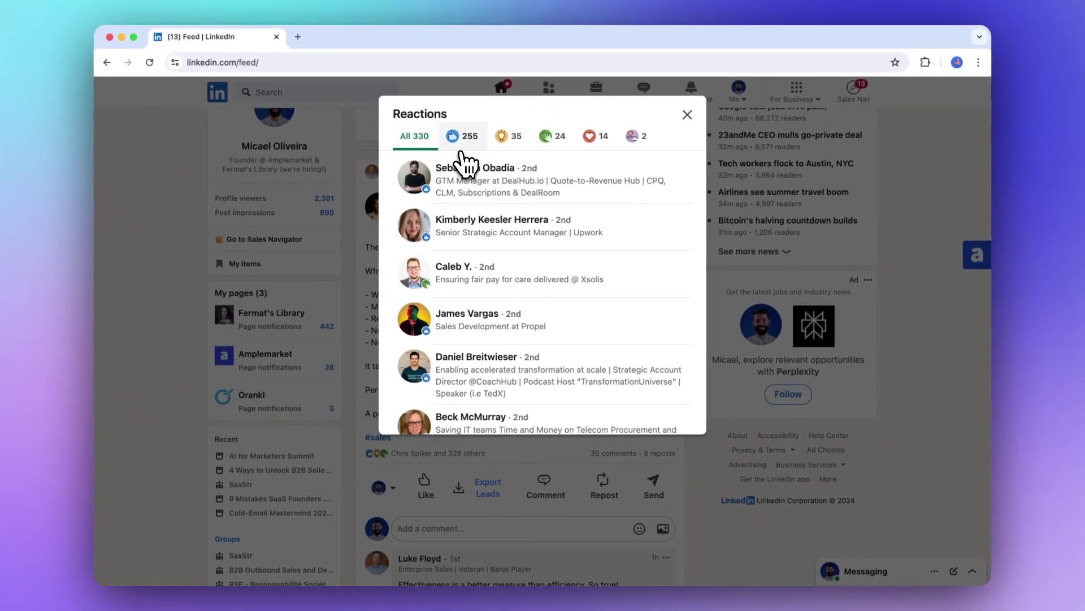
pyautogui.click(697, 124)
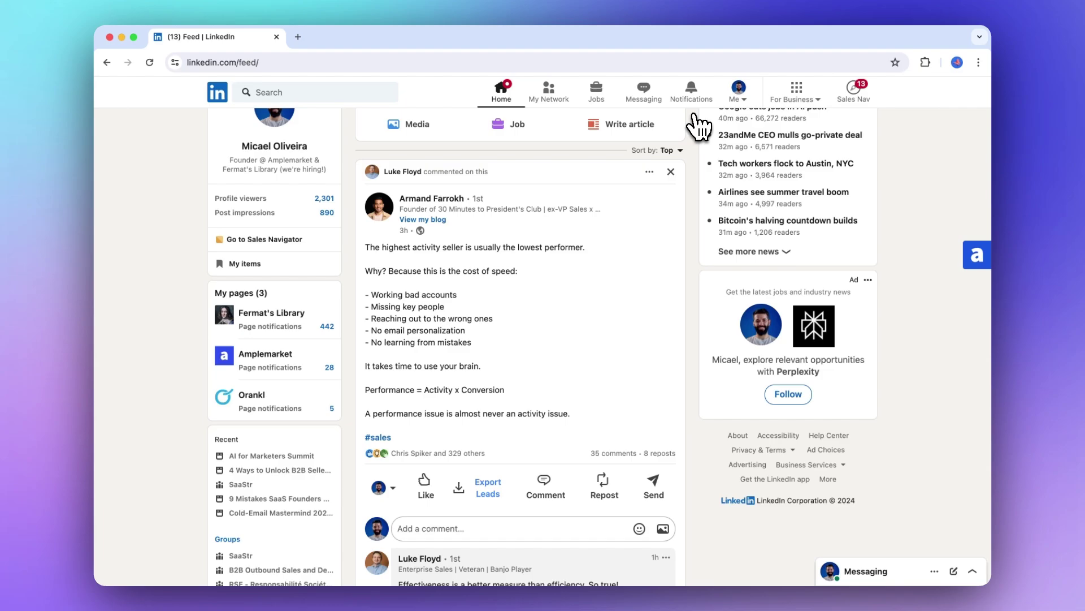
pyautogui.scroll(-2, 527, 412)
pyautogui.scroll(-1, 528, 412)
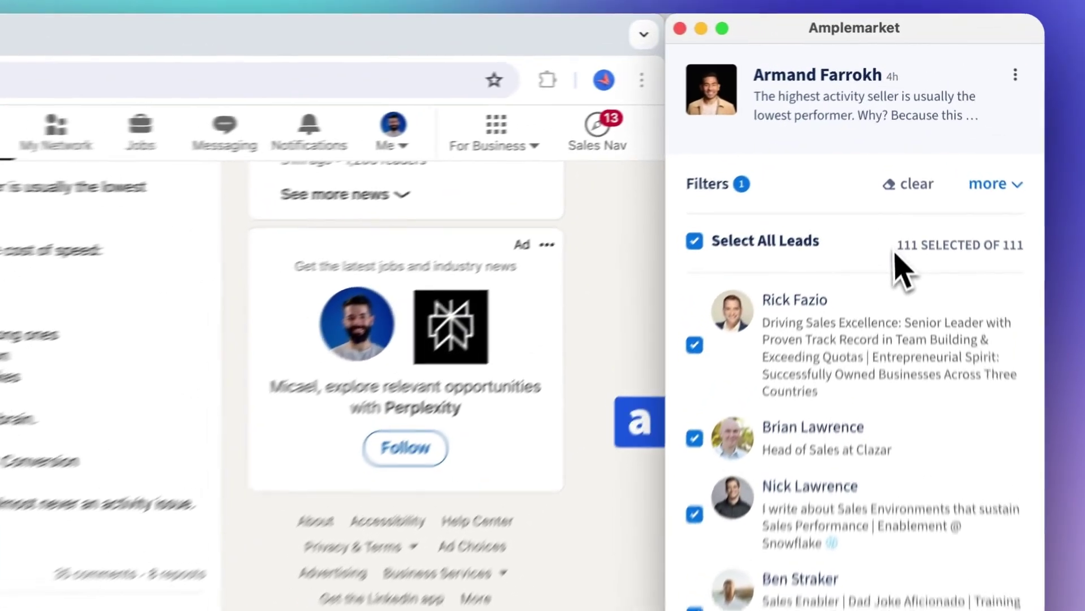
pyautogui.moveTo(906, 157); pyautogui.dragTo(923, 157)
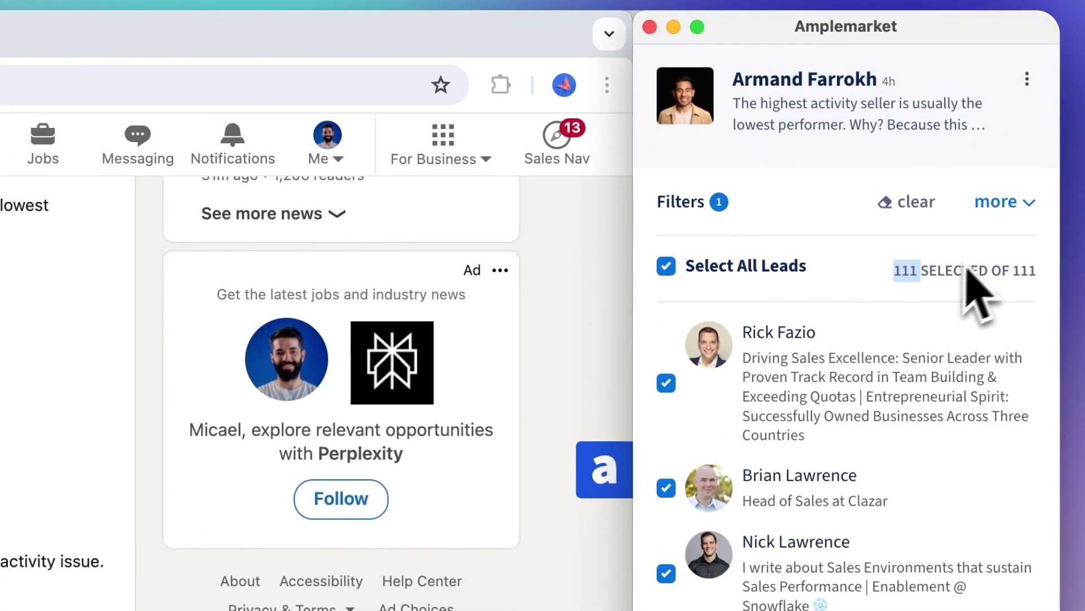
pyautogui.click(992, 213)
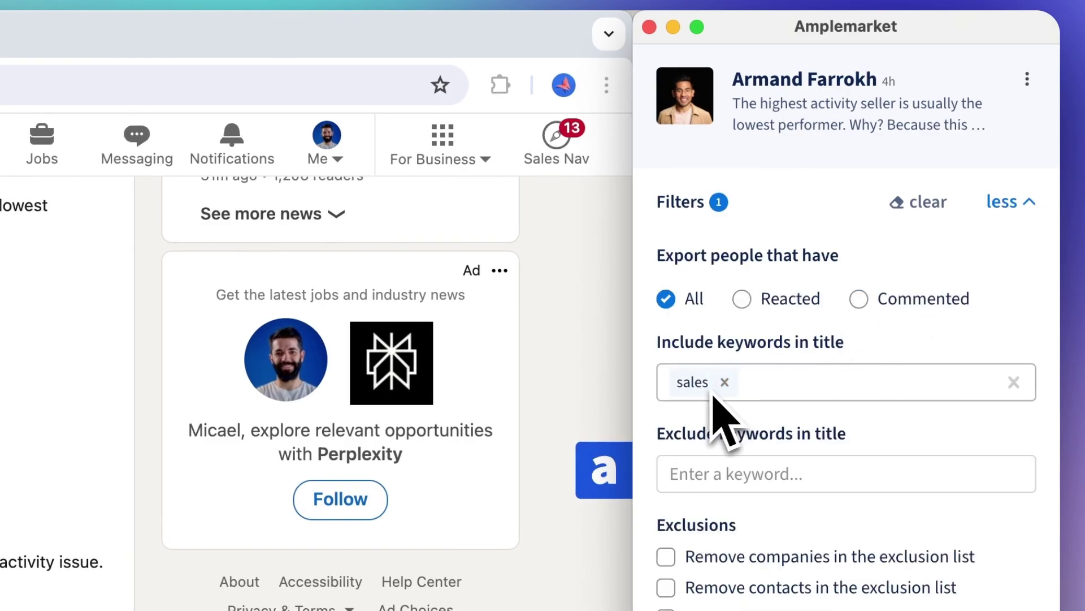
pyautogui.click(963, 123)
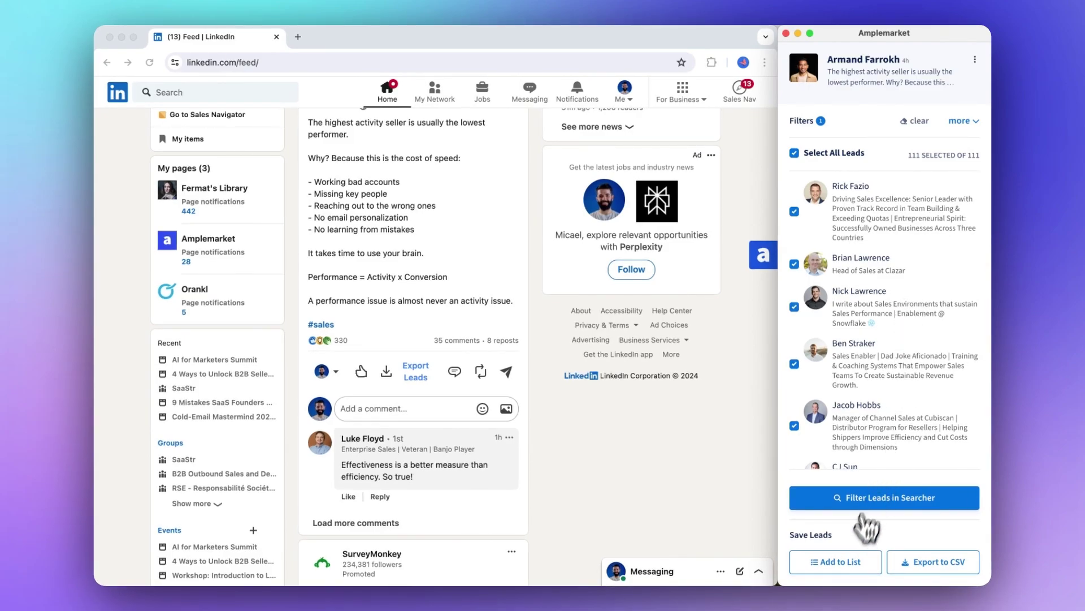
# - Add all 111 leads to the 'leads from linkedin' list
pyautogui.click(837, 561)
pyautogui.click(835, 279)
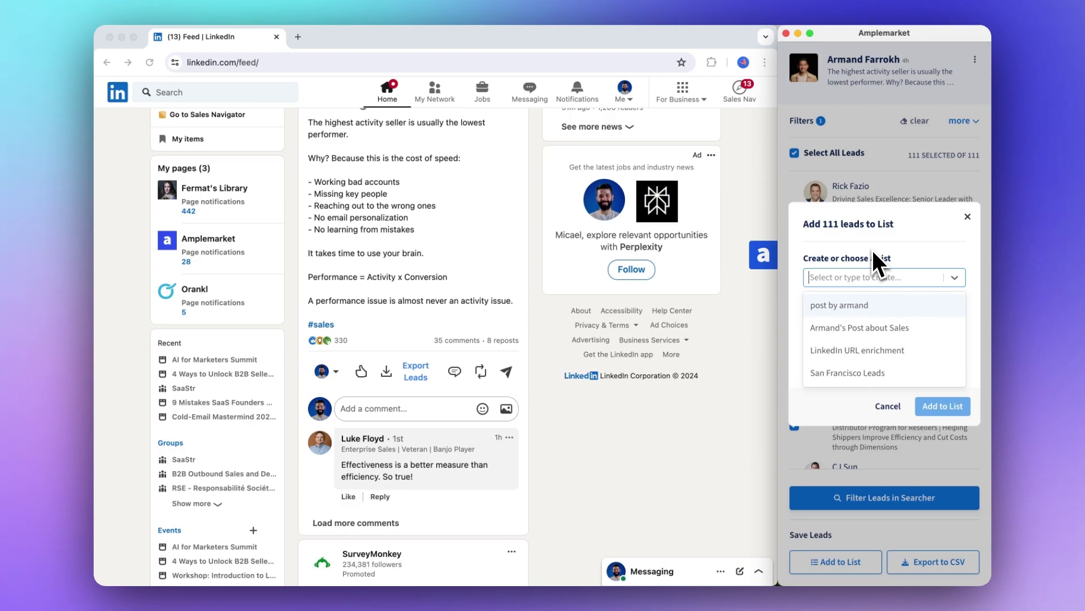
pyautogui.write('lead')
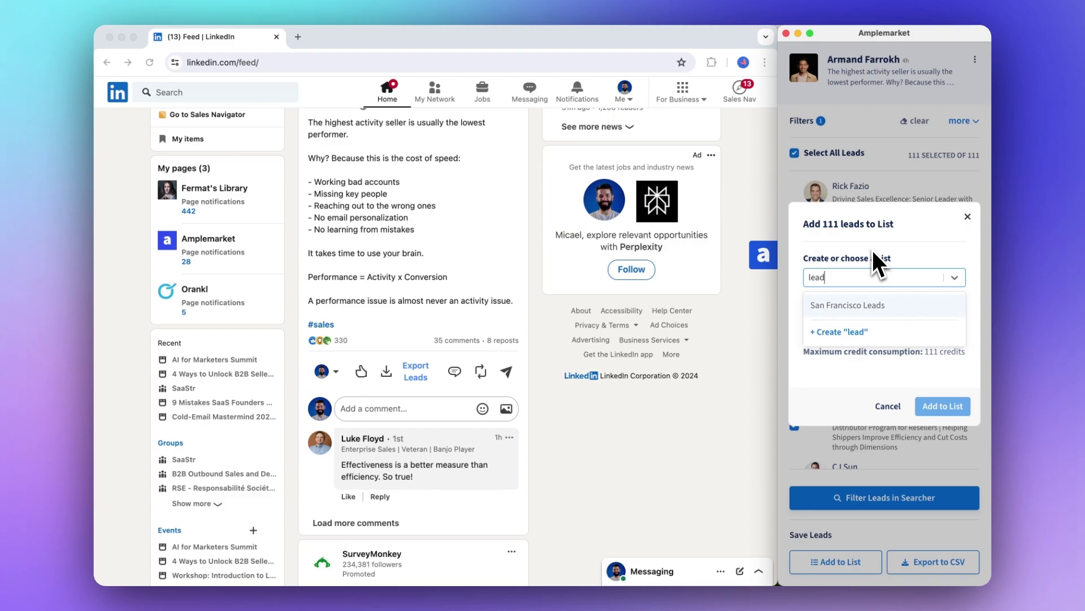
pyautogui.write('s from ')
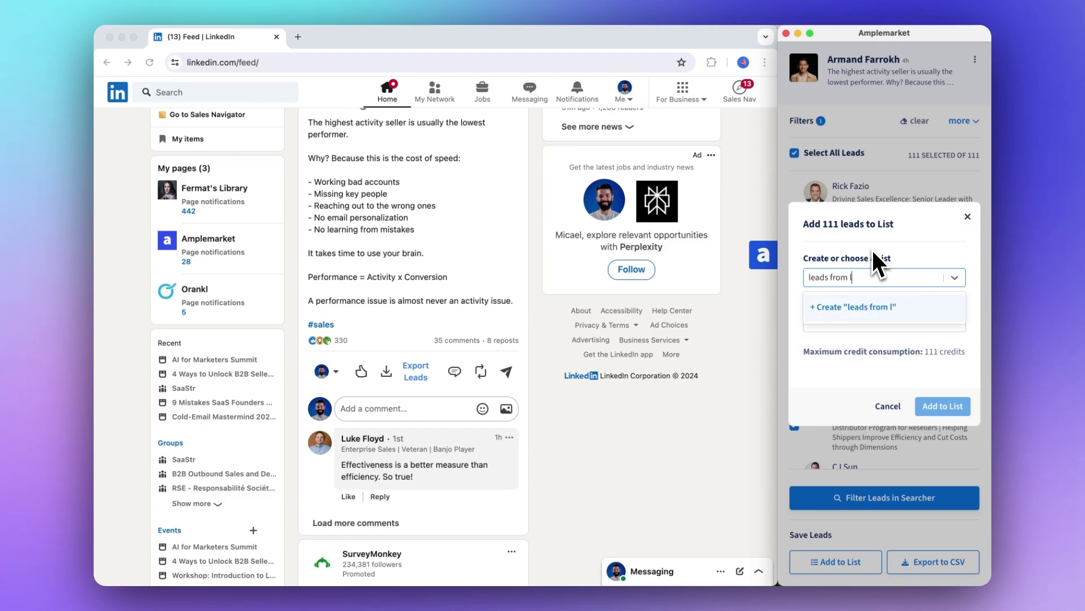
pyautogui.write('linked')
pyautogui.write('in')
pyautogui.press('Return')
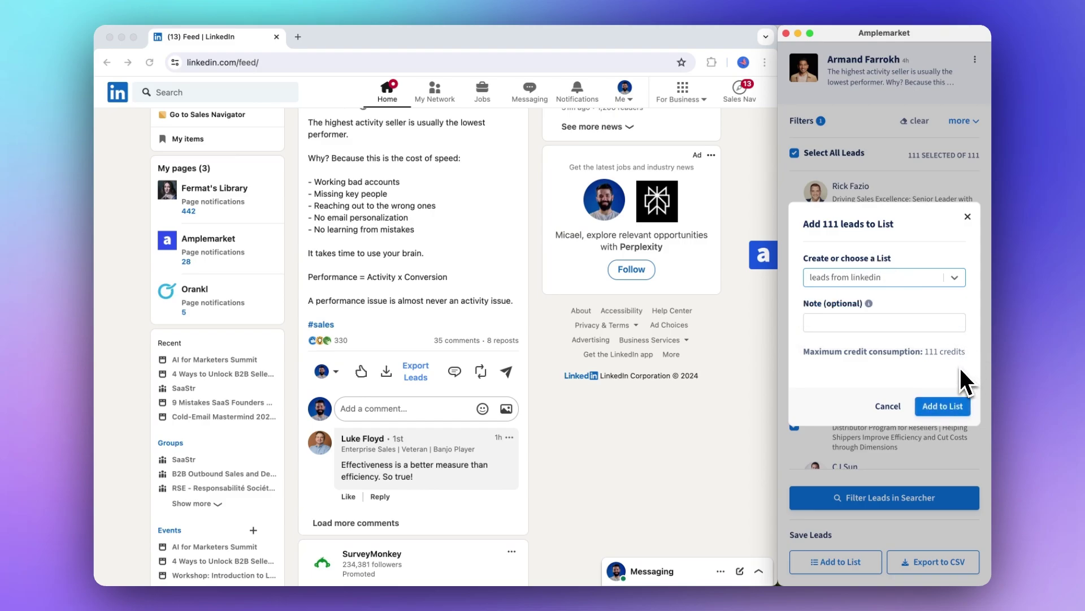
pyautogui.click(943, 405)
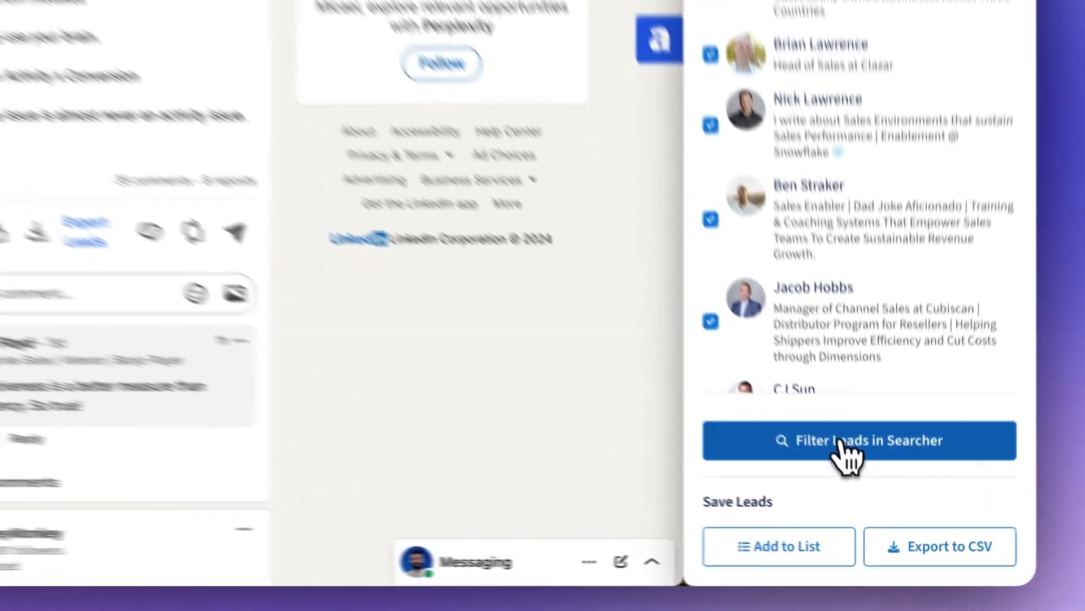
# - Bring the listed leads into Searcher with the extension panel and navigation out of the way
pyautogui.click(873, 498)
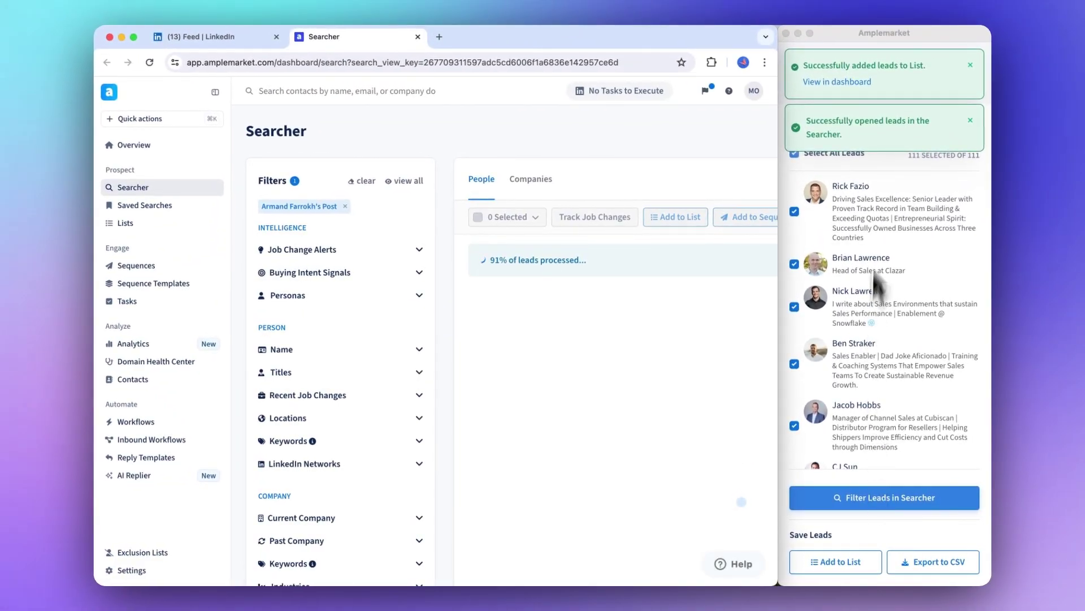
pyautogui.click(787, 34)
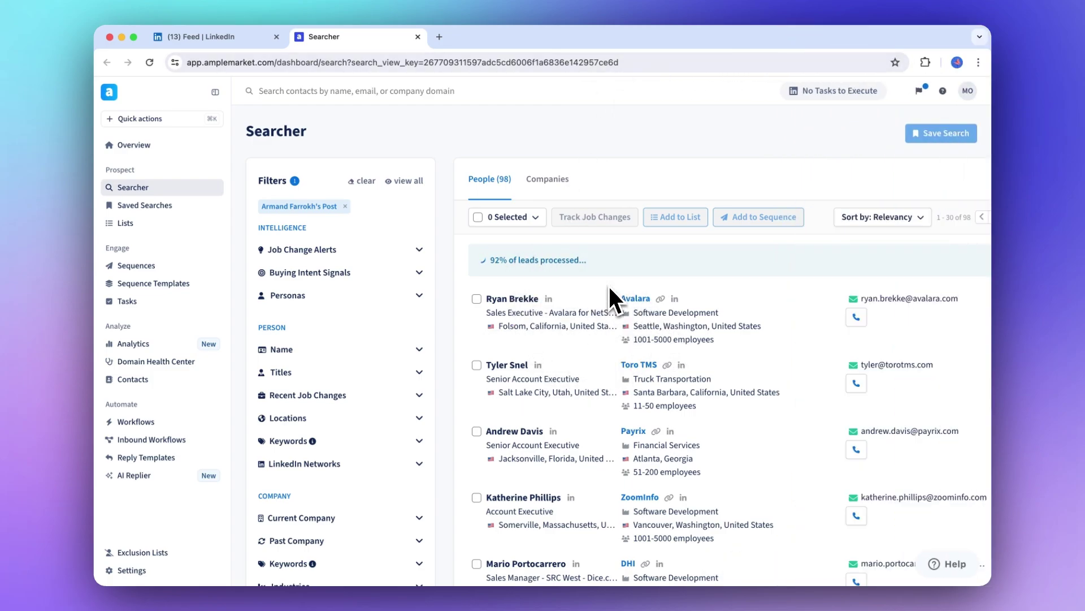
pyautogui.click(215, 92)
pyautogui.scroll(-1, 252, 466)
pyautogui.scroll(-3, 251, 467)
pyautogui.scroll(-1, 249, 470)
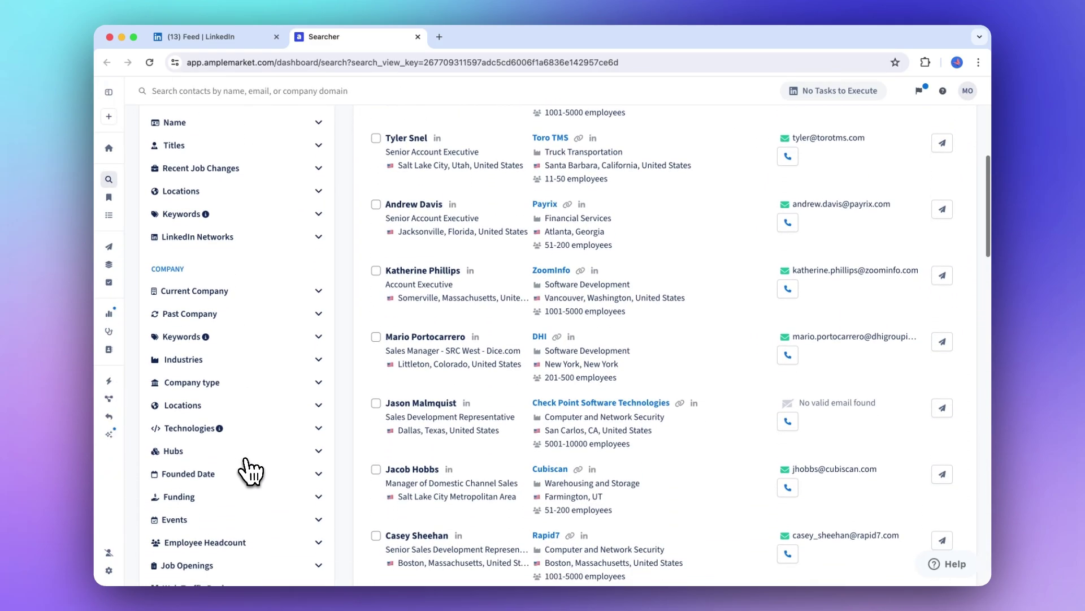
pyautogui.scroll(-1, 249, 470)
# - Filter leads to companies using Salesforce technology and hiring in the Sales department, leaving 10 people
pyautogui.click(189, 369)
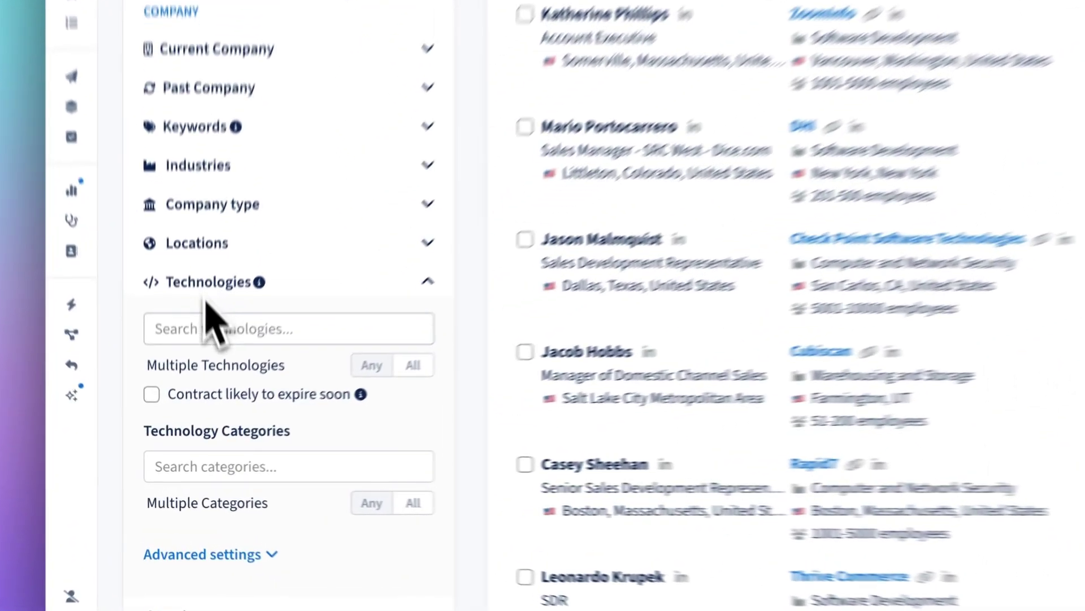
pyautogui.click(182, 396)
pyautogui.write('sa')
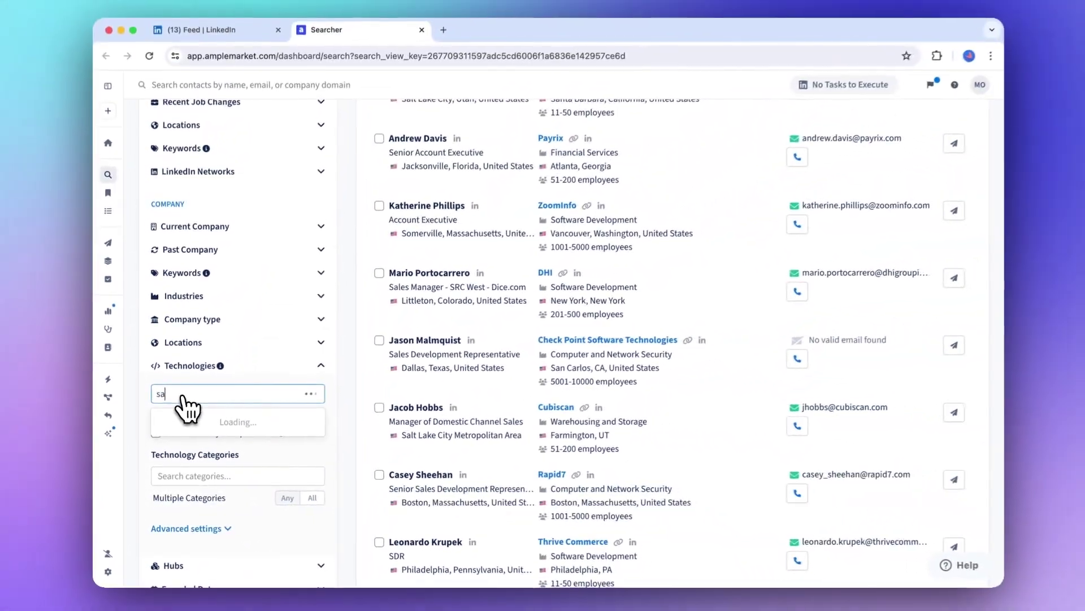
pyautogui.write('lesf')
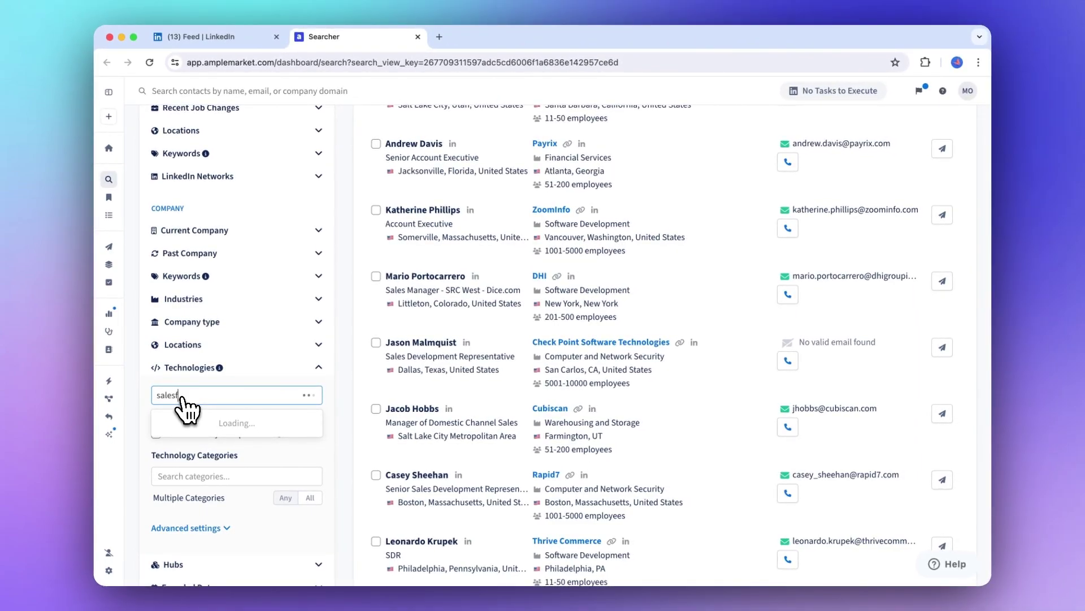
pyautogui.write('orce')
pyautogui.scroll(-4, 233, 504)
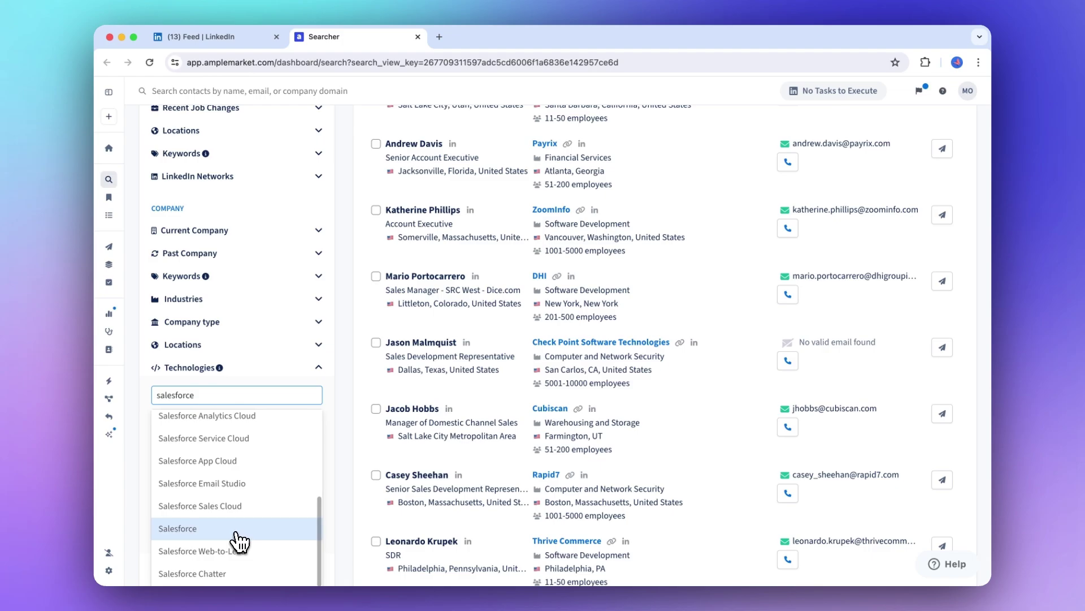
pyautogui.click(236, 524)
pyautogui.scroll(-2, 238, 534)
pyautogui.scroll(-3, 237, 543)
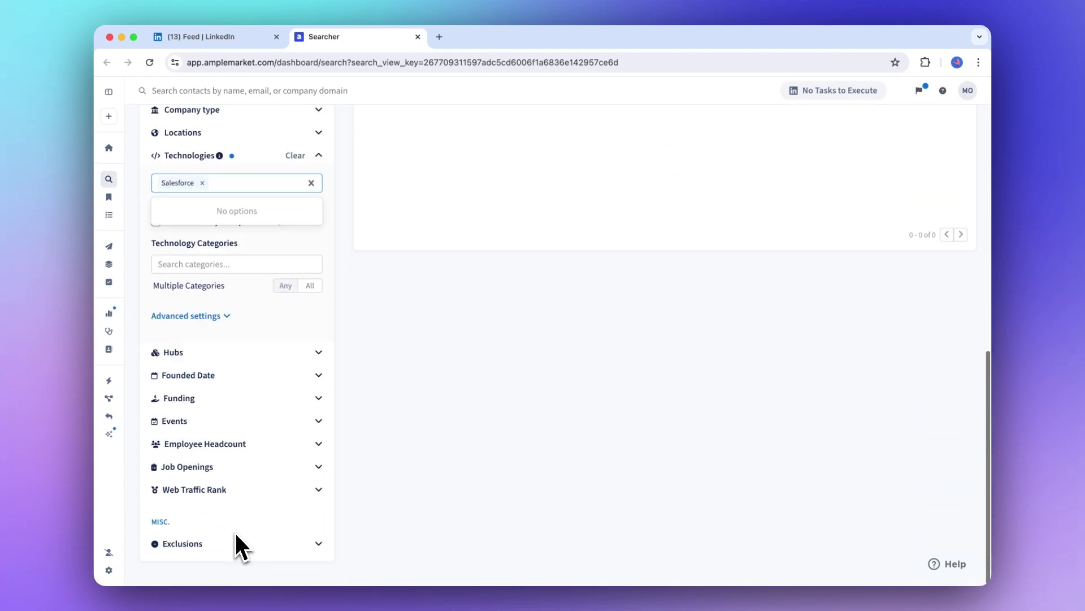
pyautogui.click(204, 469)
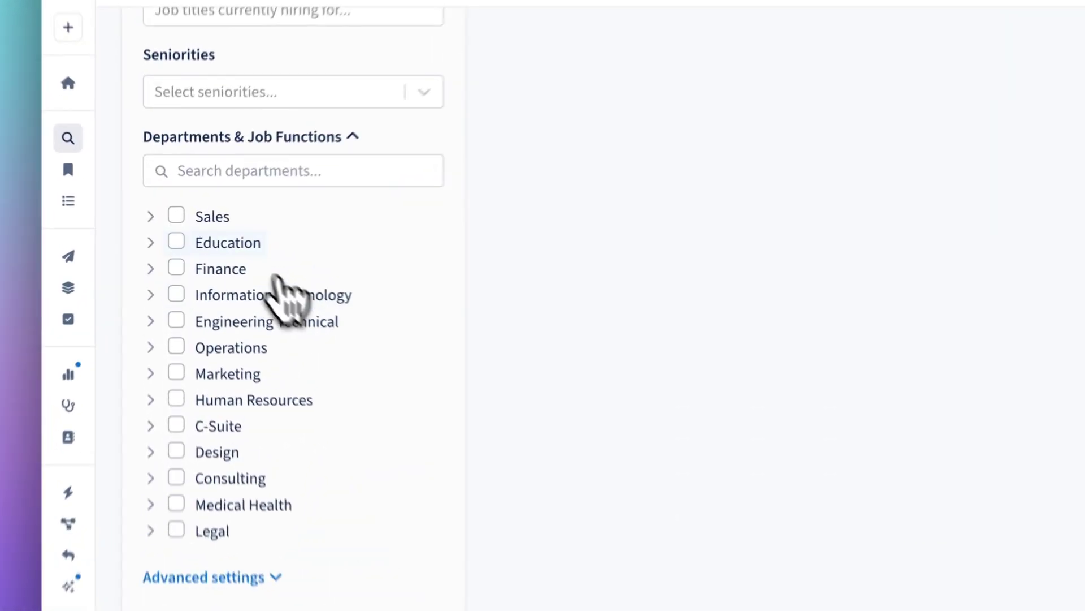
pyautogui.click(213, 217)
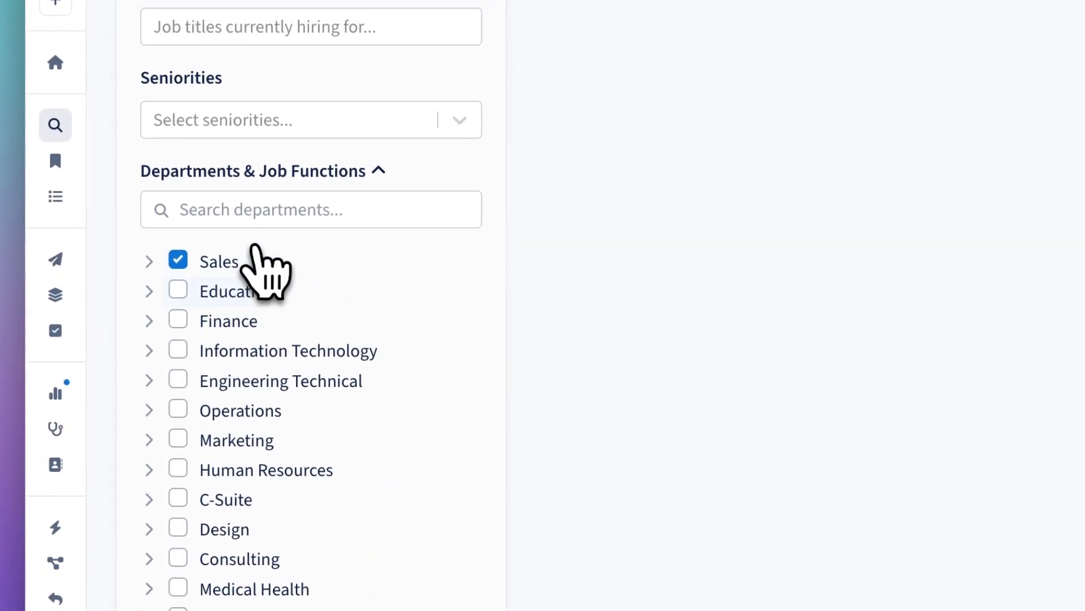
pyautogui.scroll(5, 323, 271)
pyautogui.scroll(4, 323, 270)
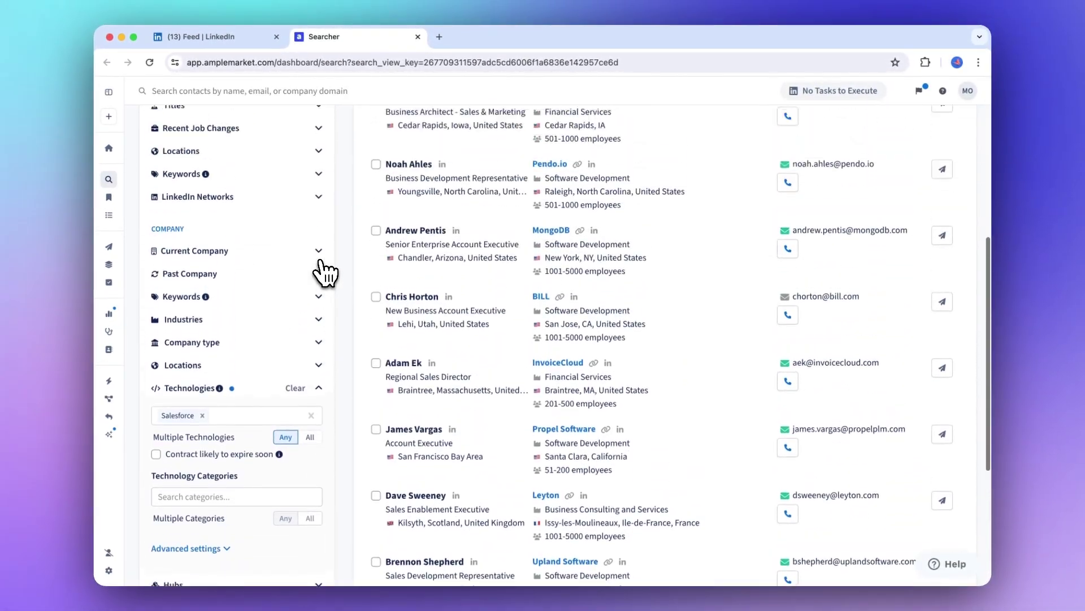
pyautogui.scroll(5, 322, 269)
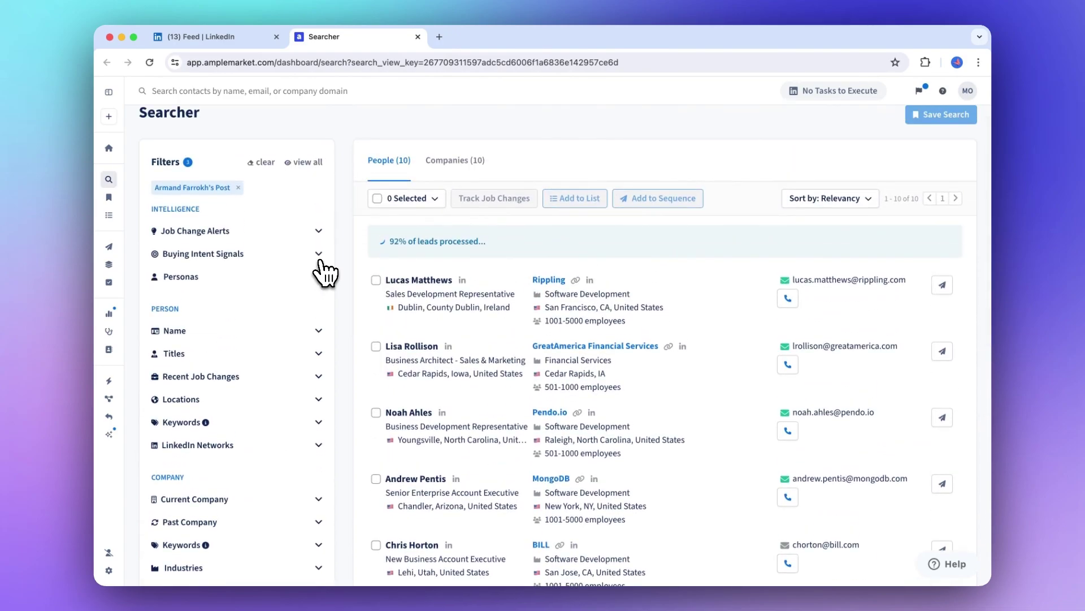
pyautogui.scroll(-2, 539, 346)
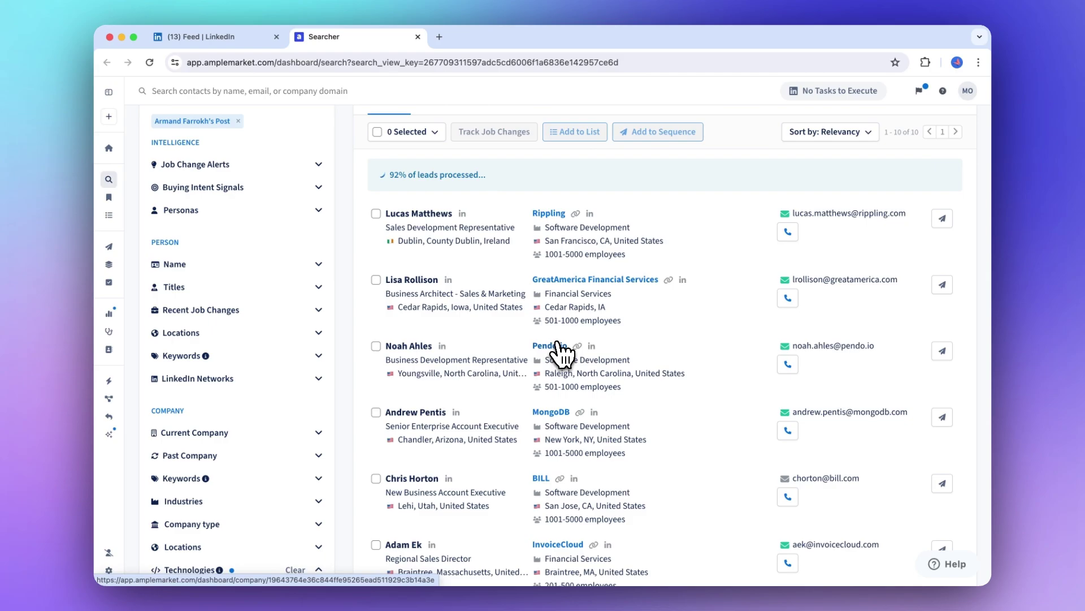
pyautogui.click(229, 37)
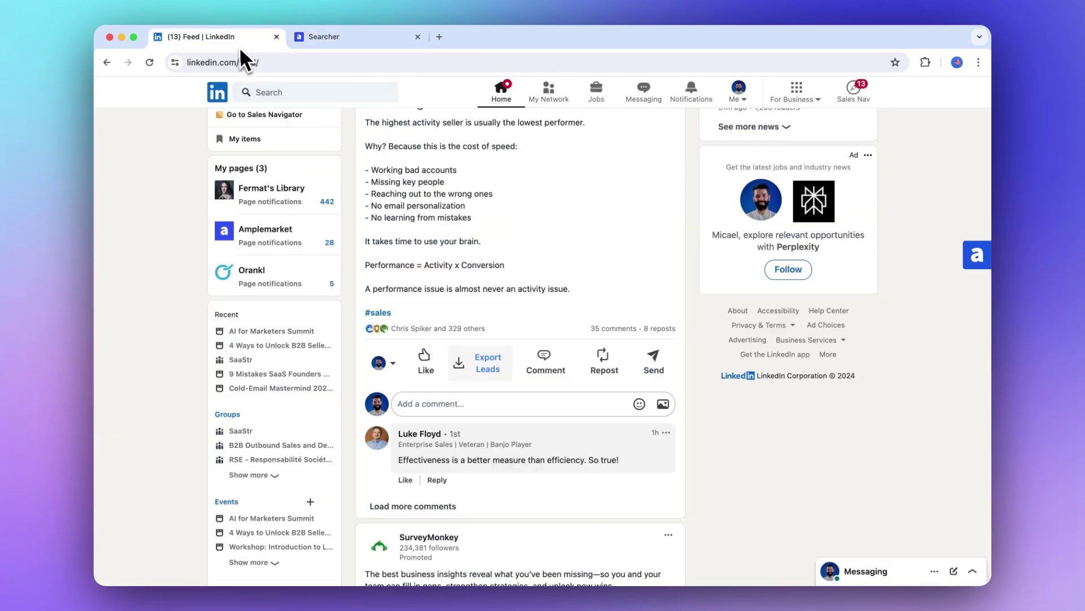
pyautogui.scroll(1, 385, 171)
pyautogui.scroll(3, 413, 191)
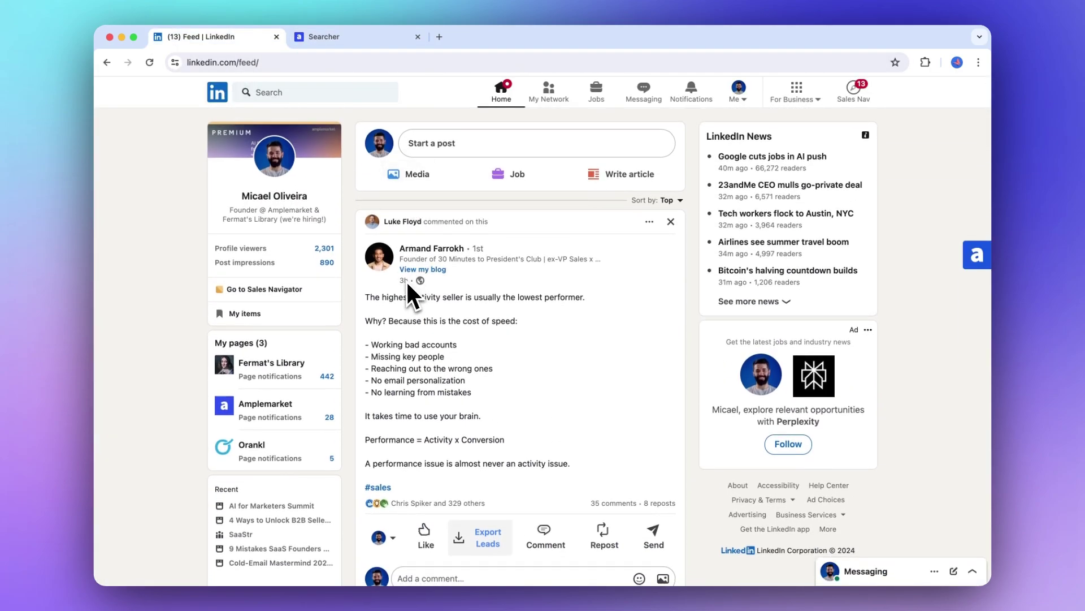
pyautogui.click(352, 37)
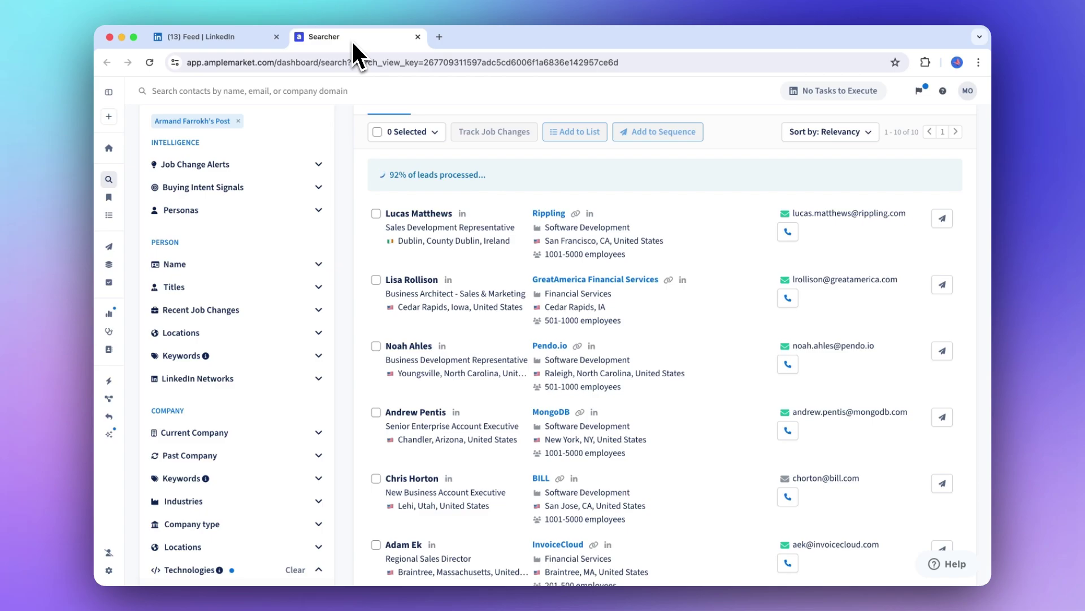
pyautogui.moveTo(387, 214); pyautogui.dragTo(401, 216)
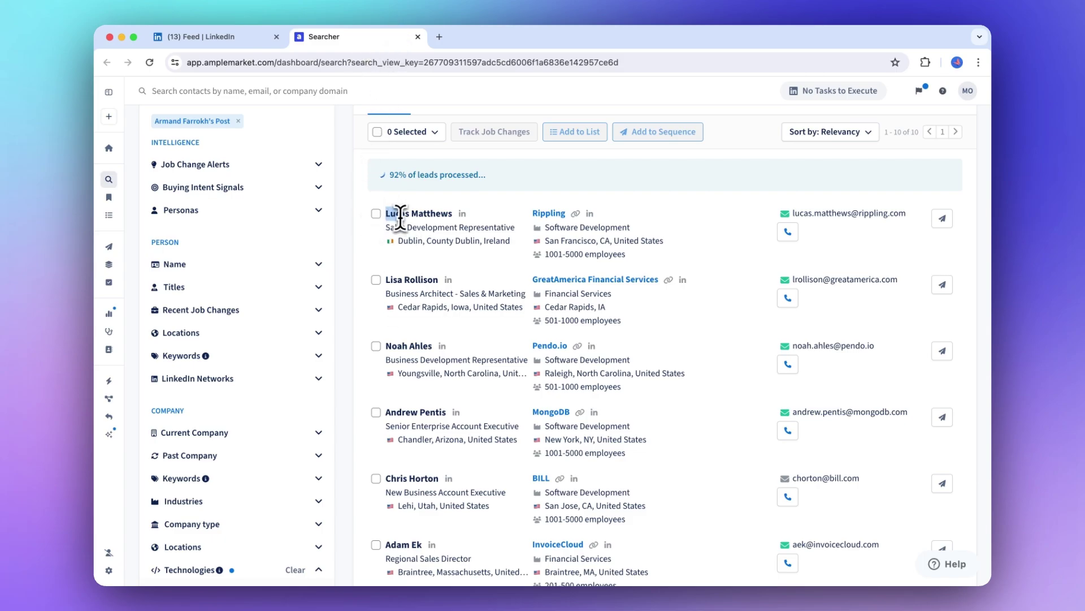